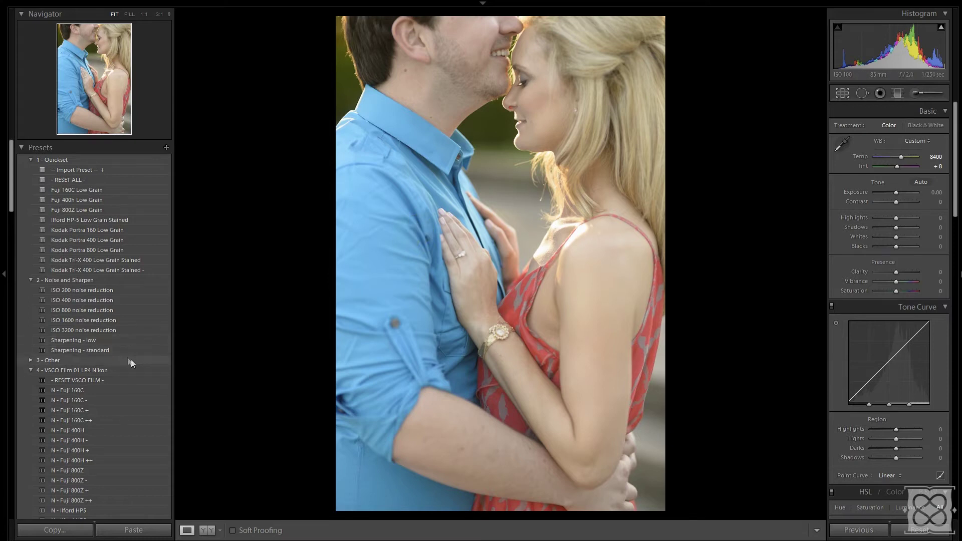
- Apply the N - Fuji 400H ++ preset to the couple photo and set its sharpening amount to 50
scroll(146, 377, down, 3)
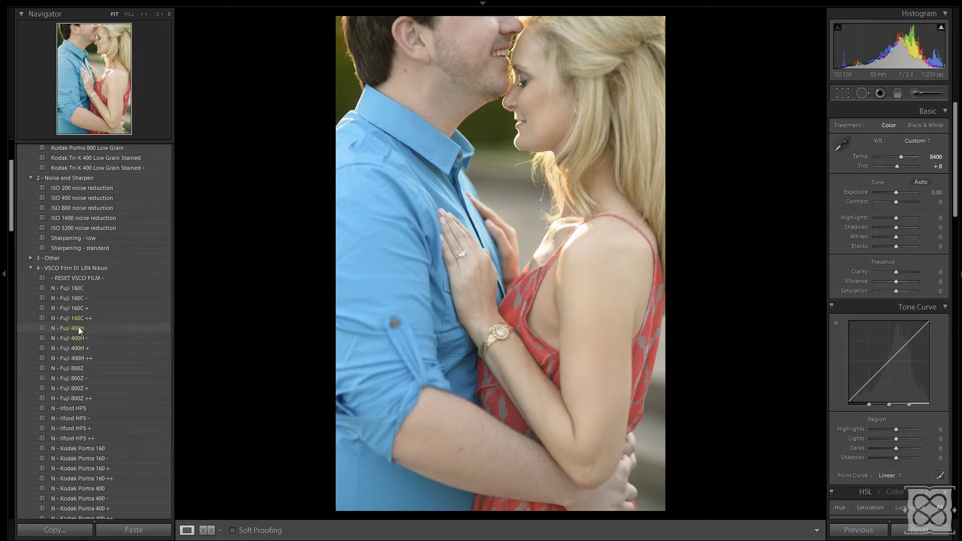
click(119, 359)
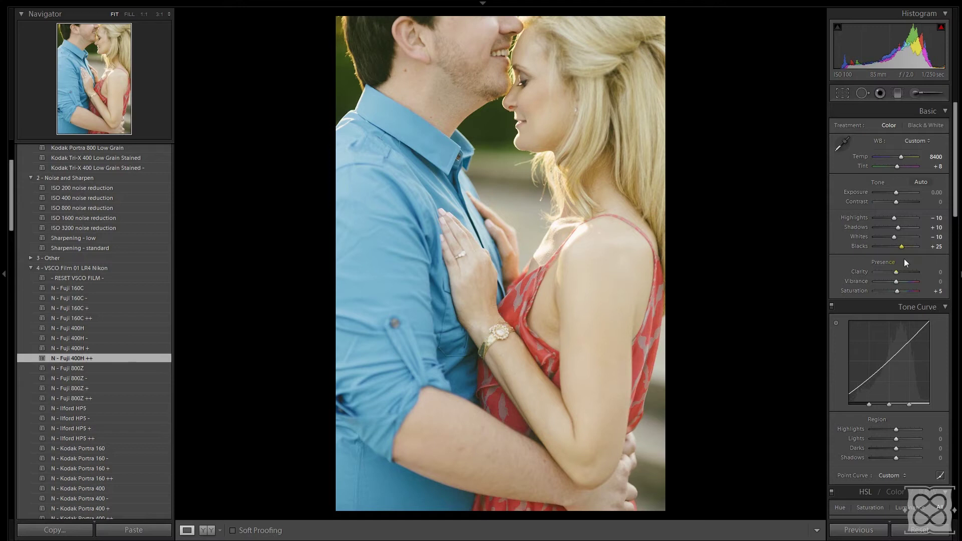
scroll(903, 259, down, 10)
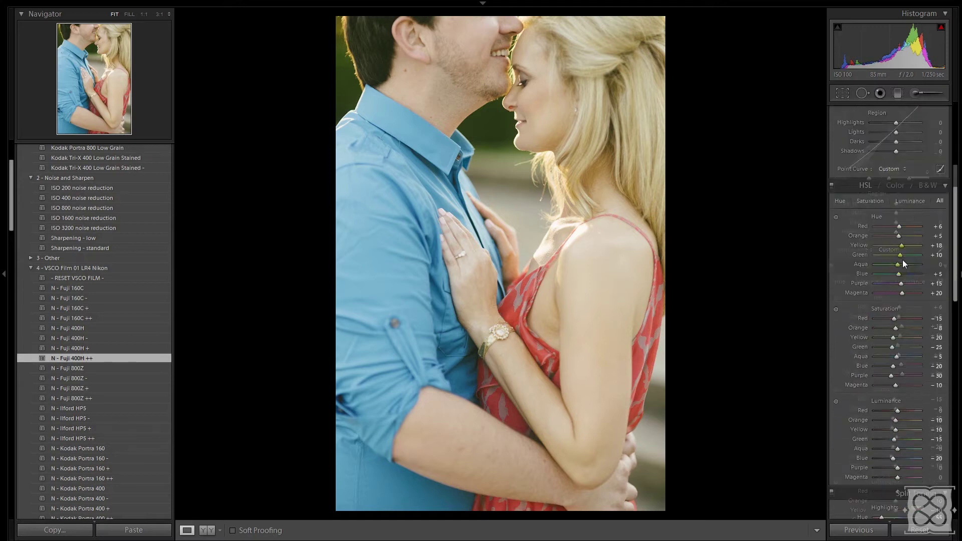
scroll(904, 259, down, 8)
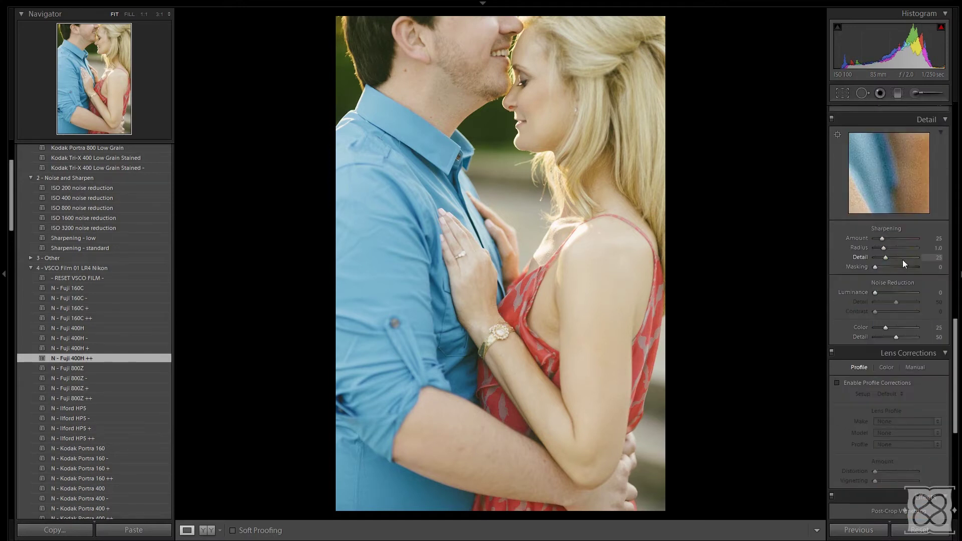
click(933, 258)
key(shift+Tab)
key(shift+Tab)
text(50)
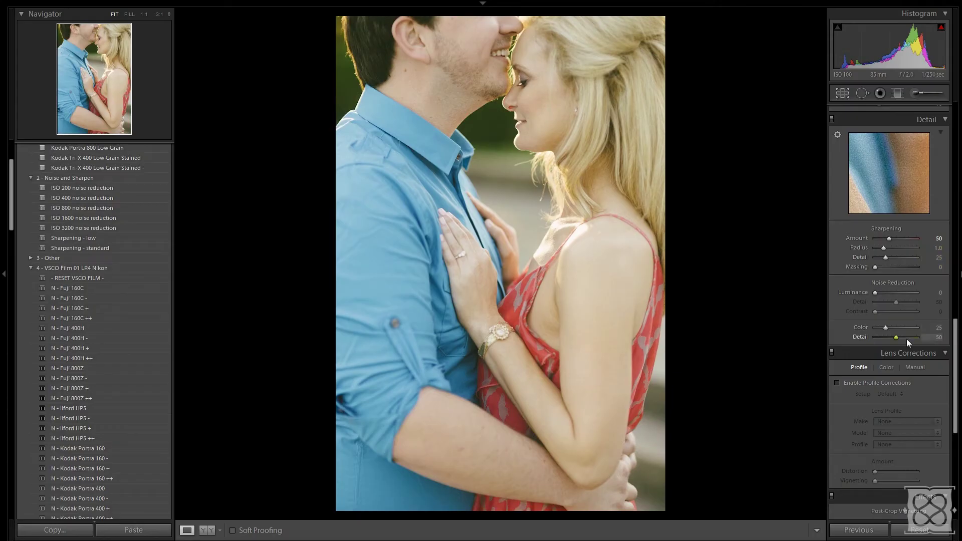
- Set the split toning saturation to 0 for both the highlights and the shadows
scroll(907, 339, up, 4)
scroll(909, 339, up, 3)
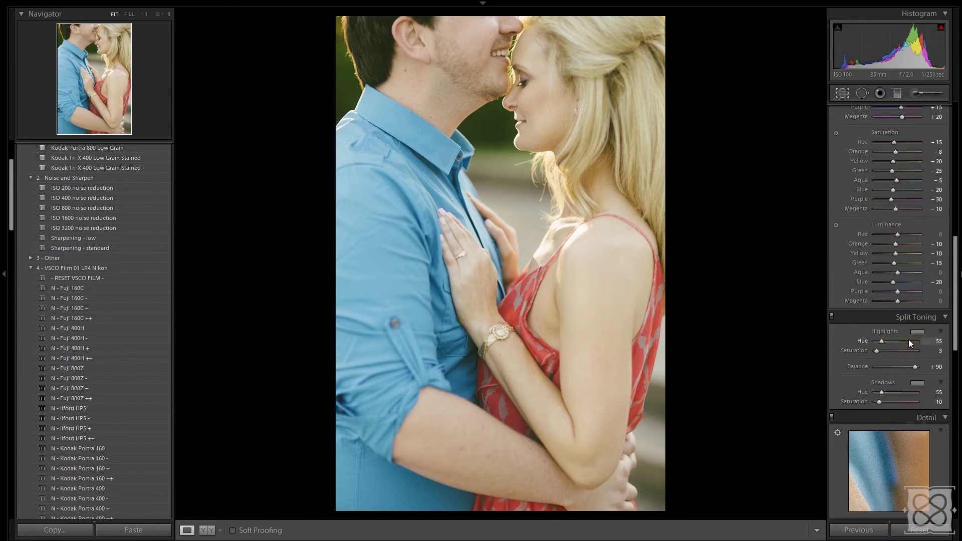
click(934, 350)
text(0)
key(Return)
click(935, 402)
text(0)
key(Return)
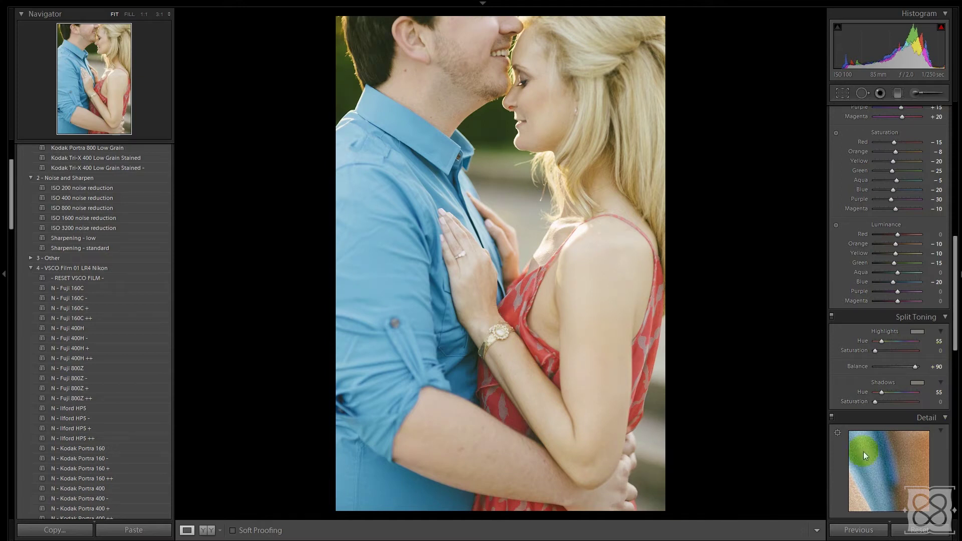
- Lower the photo's Whites to -30 in the basic tone adjustments
scroll(918, 374, up, 2)
scroll(918, 374, up, 10)
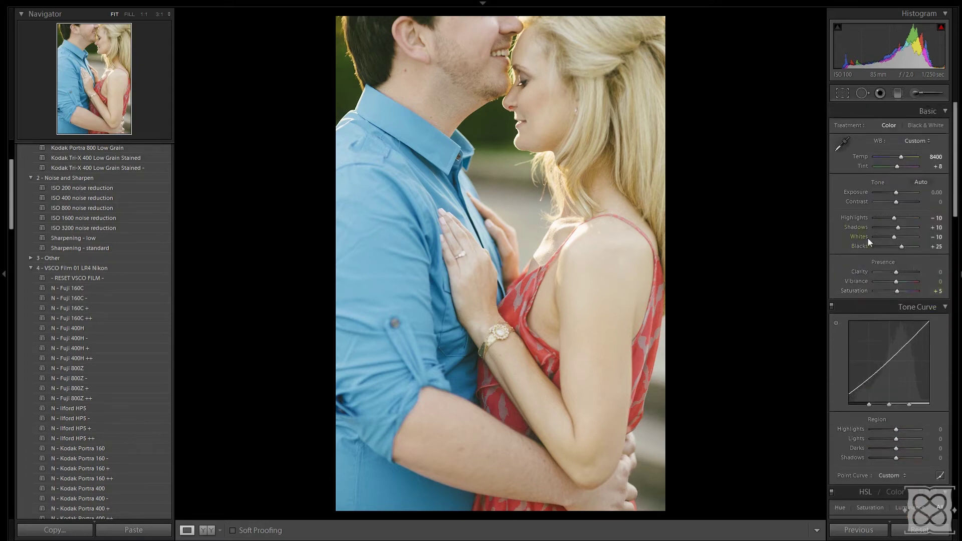
click(933, 236)
key(shift+Down)
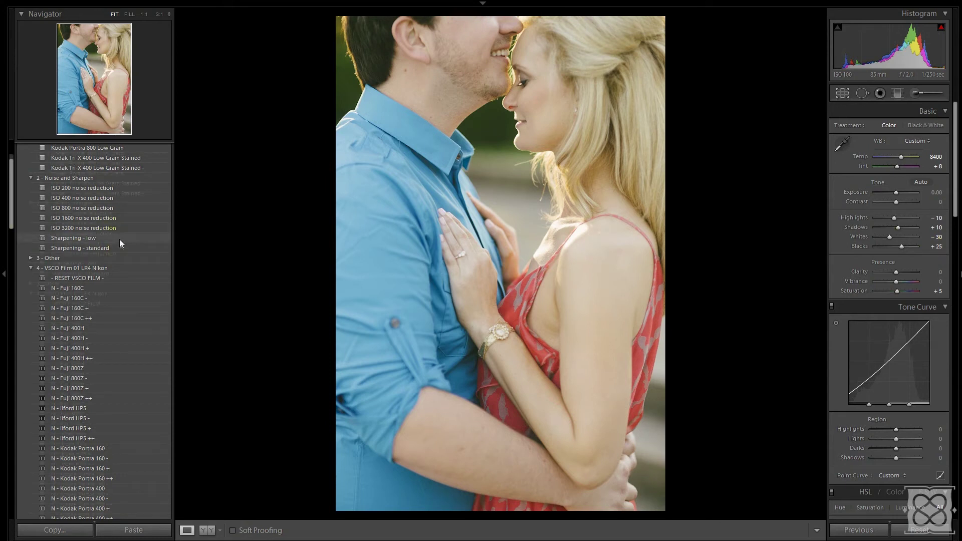
- Start a new develop preset in User Presets and name it "Custom preset - VSCO 400h ++"
scroll(120, 239, up, 3)
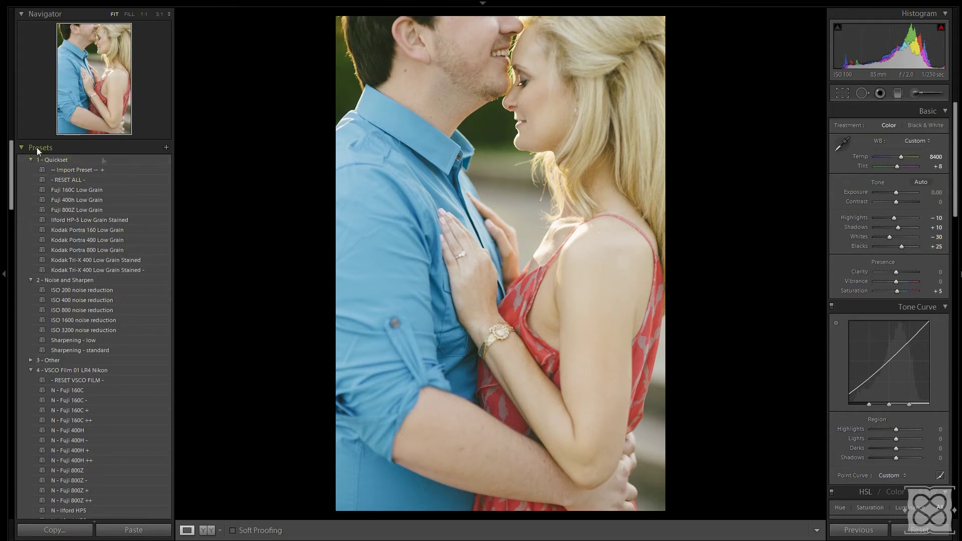
click(166, 148)
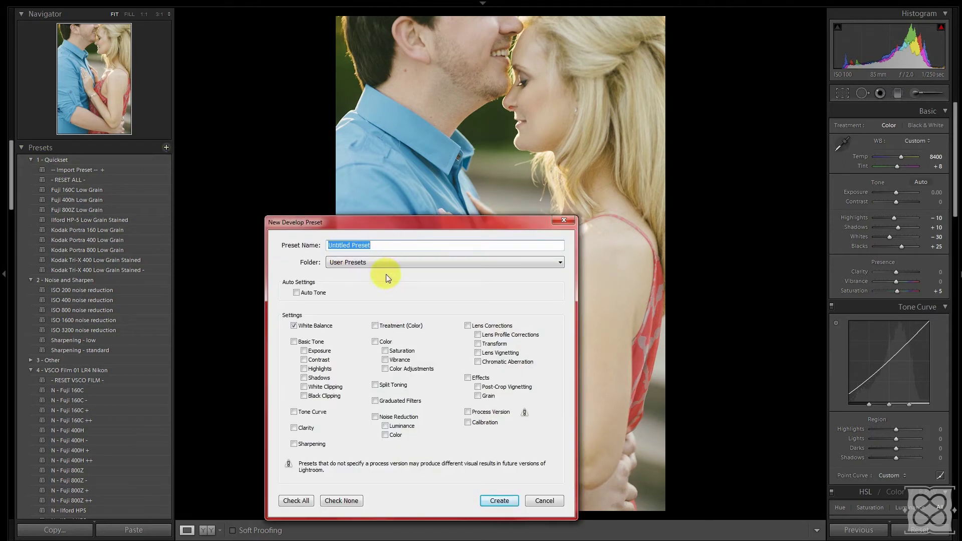
drag(432, 223, 491, 149)
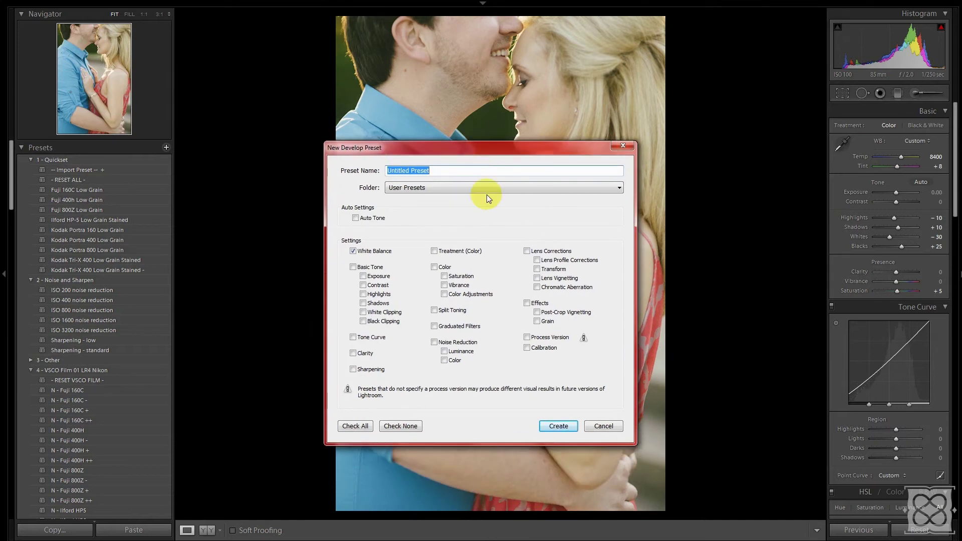
text(Custom preset - VSCO)
text(400h ++)
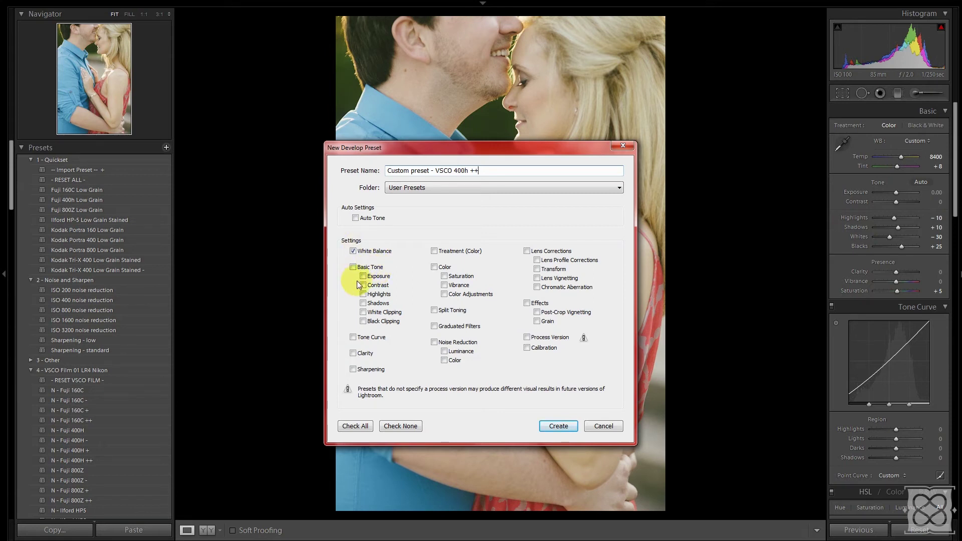
- Exclude White Balance, Exposure and Contrast from the preset, and include Highlights, Shadows, White Clipping and Black Clipping
click(353, 250)
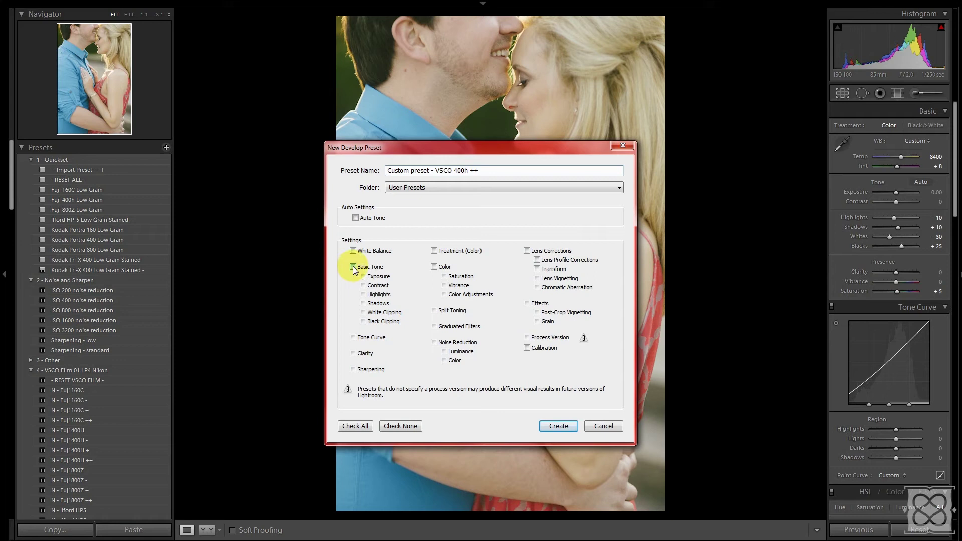
click(363, 276)
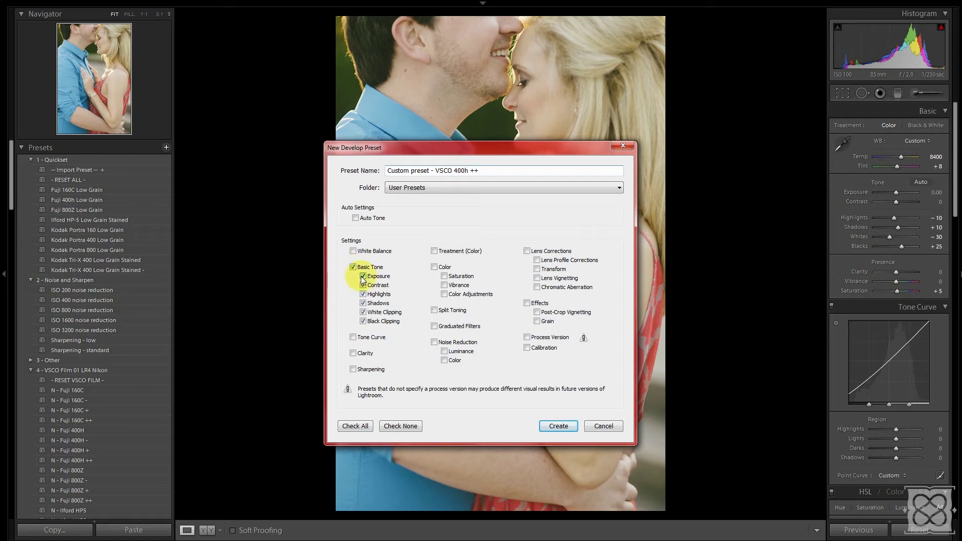
click(363, 286)
click(363, 294)
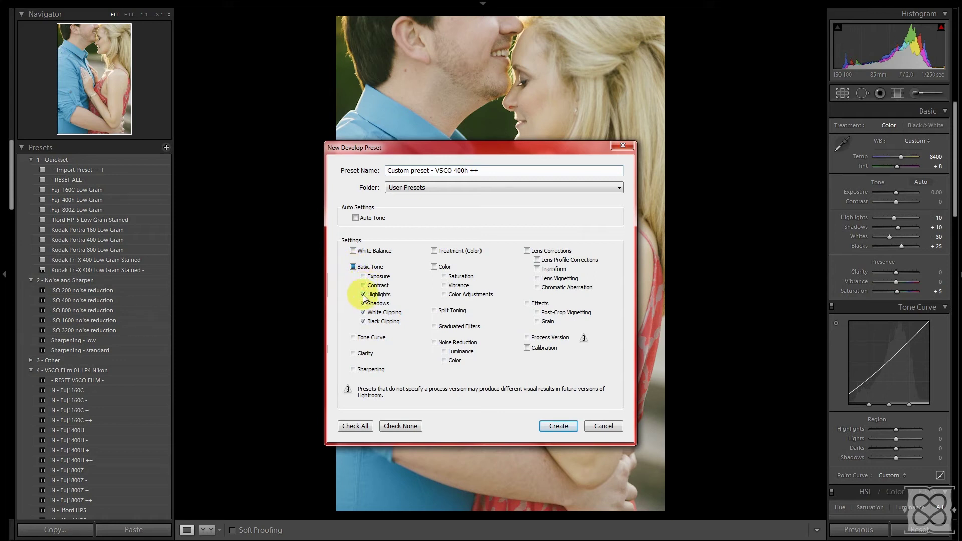
click(363, 303)
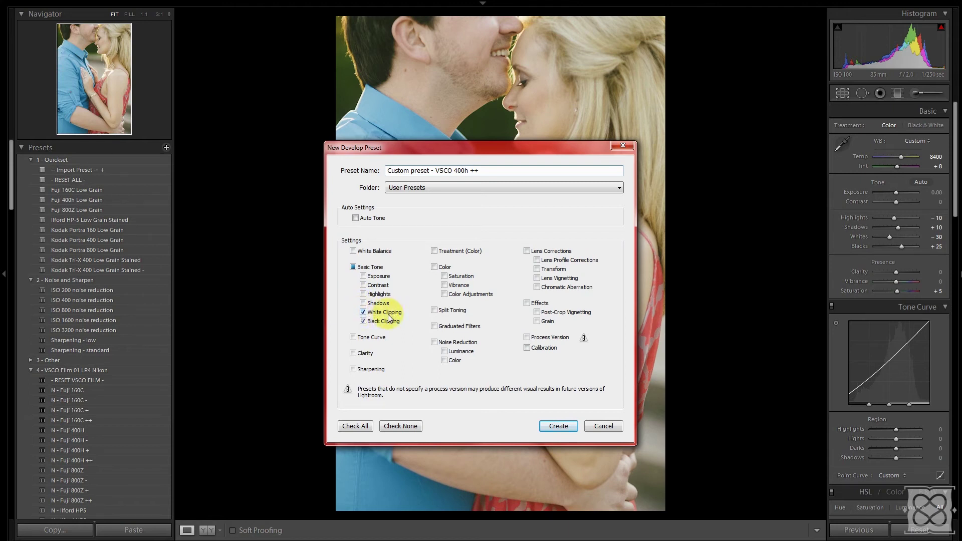
click(364, 322)
click(363, 322)
click(364, 304)
click(364, 294)
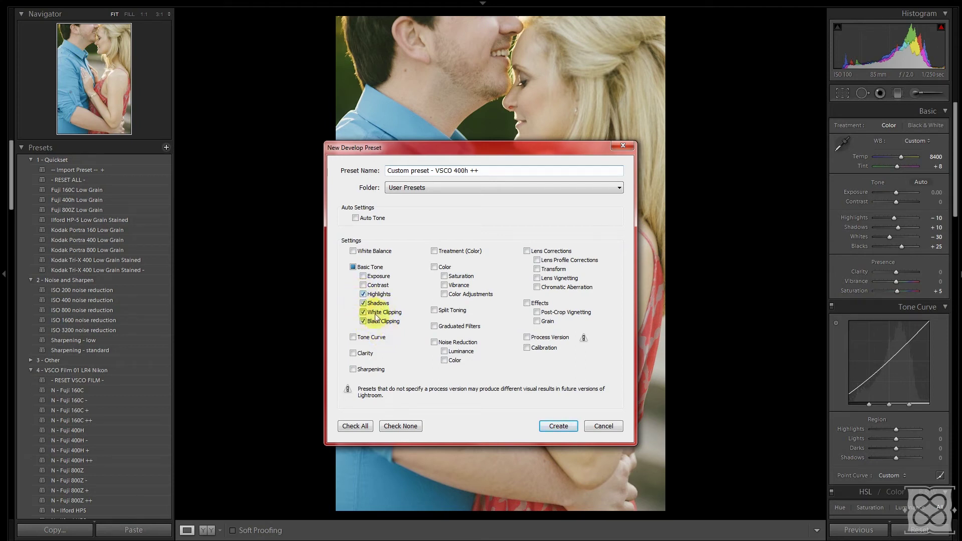
- Include Tone Curve, Sharpening, Treatment (Color), all Color settings and Split Toning in the new preset
click(352, 338)
click(435, 252)
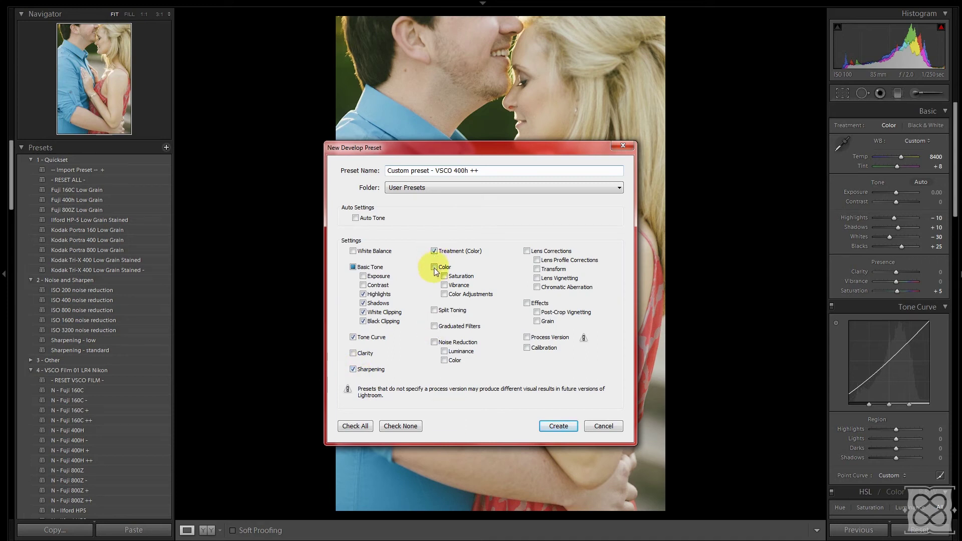
click(435, 268)
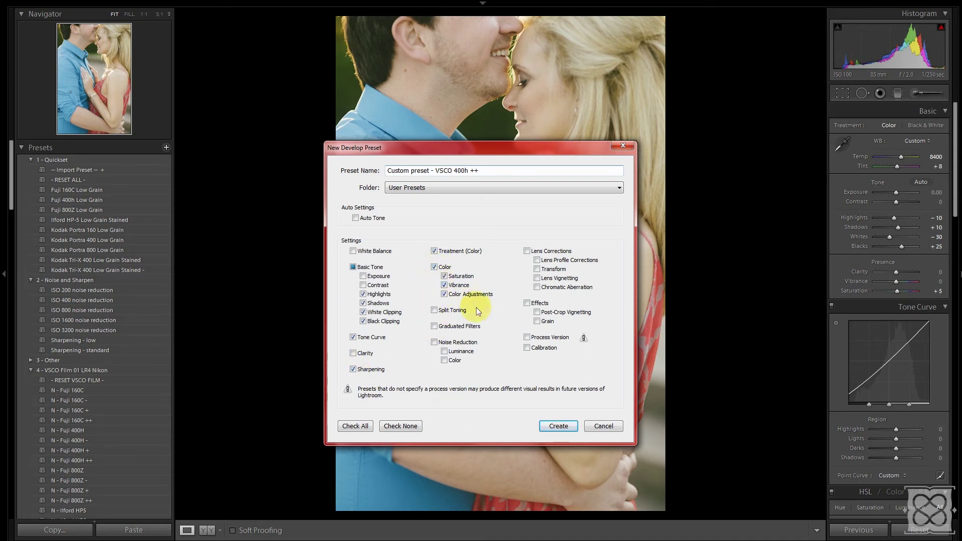
click(435, 311)
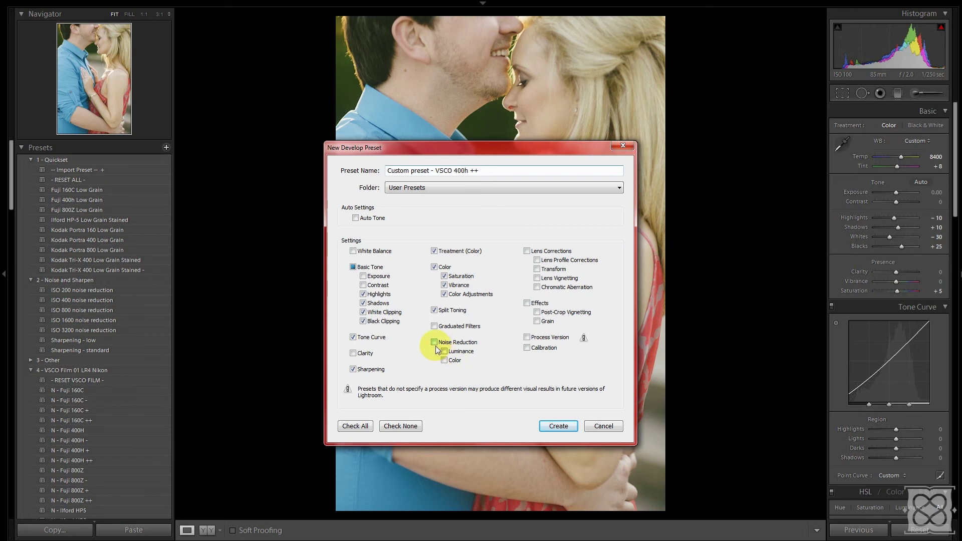
- Include all Lens Corrections and Effects, Process Version and Calibration in the preset, and create it
click(527, 251)
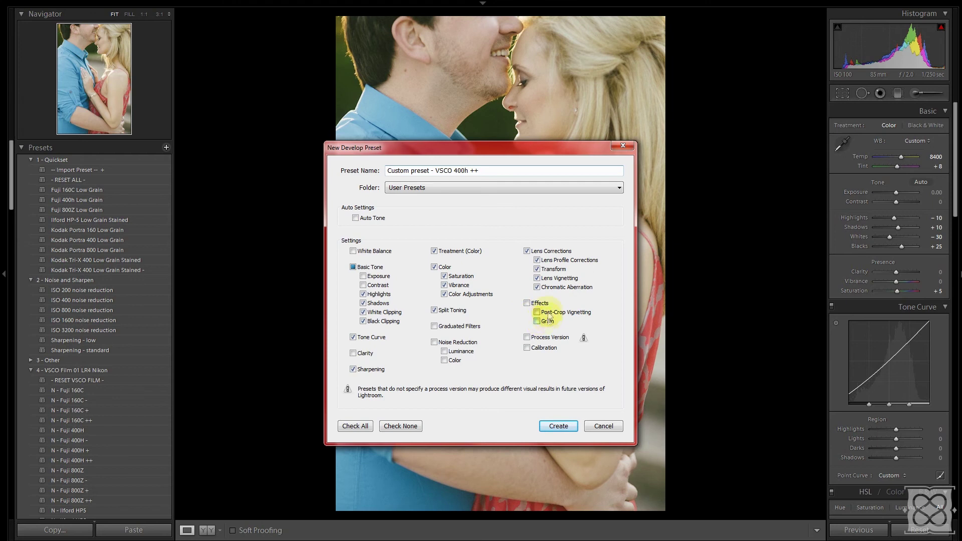
click(527, 304)
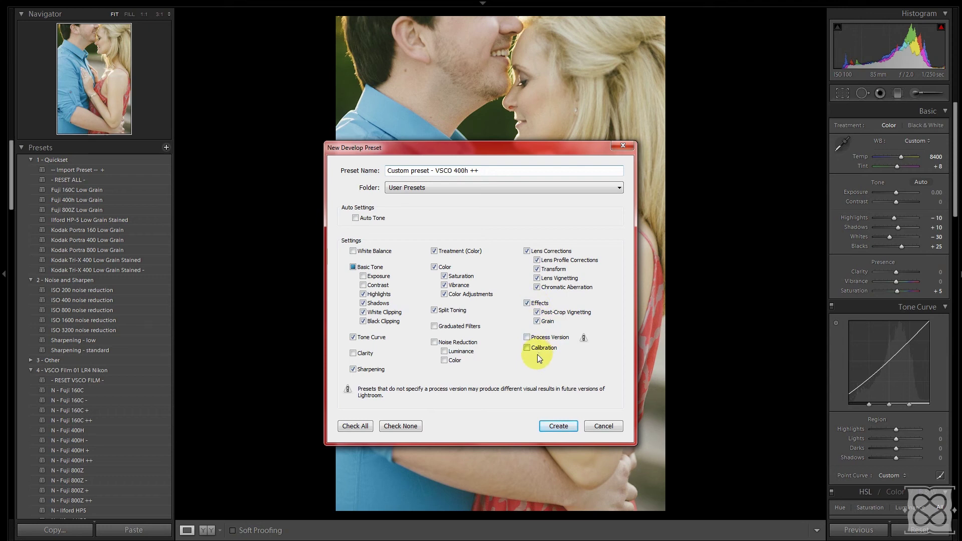
click(527, 337)
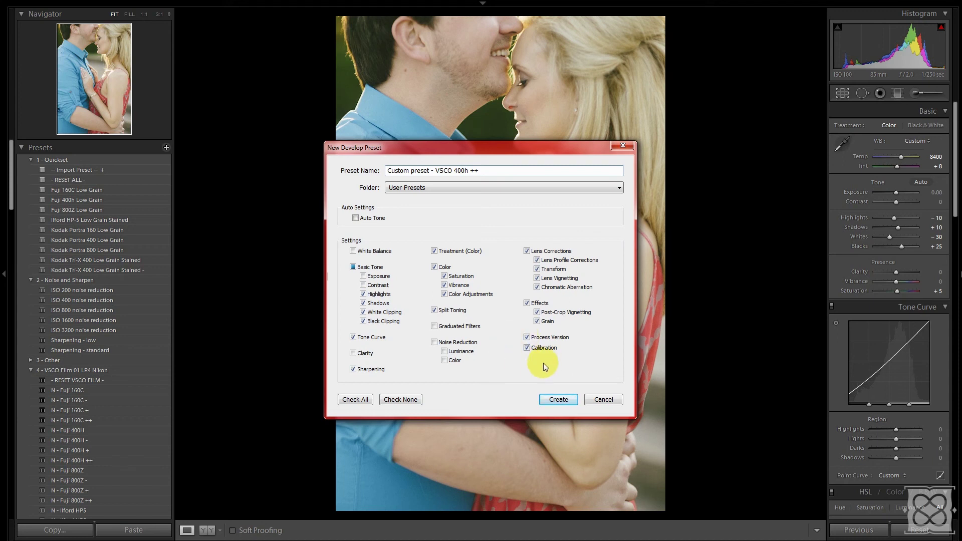
click(553, 400)
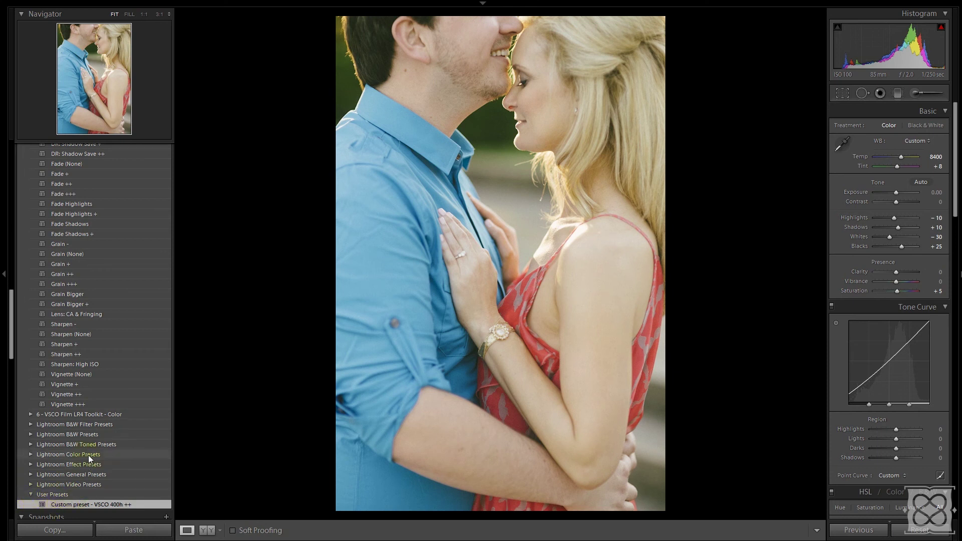
- Reset the photo with the - RESET ALL - preset, and set its temperature to 8600 and tint to +8
scroll(87, 456, up, 15)
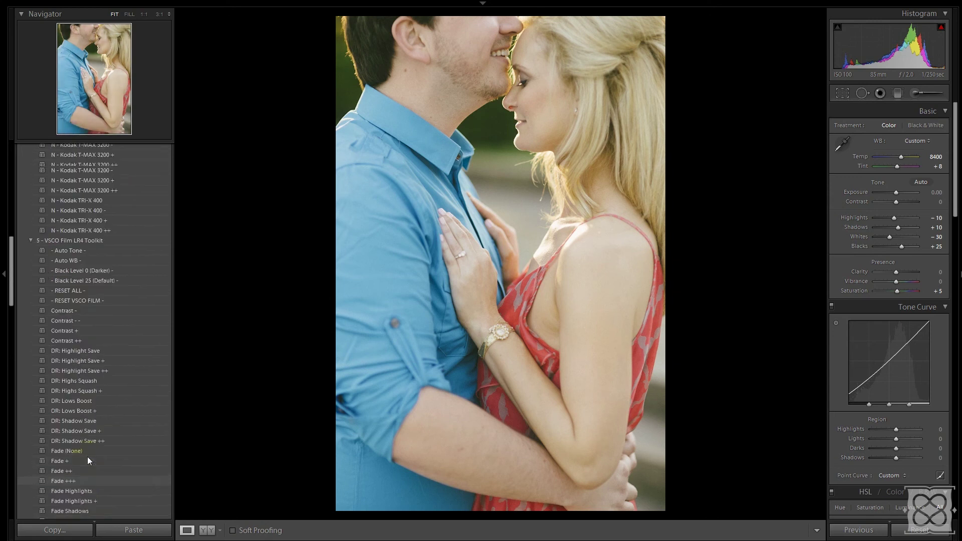
scroll(86, 456, up, 10)
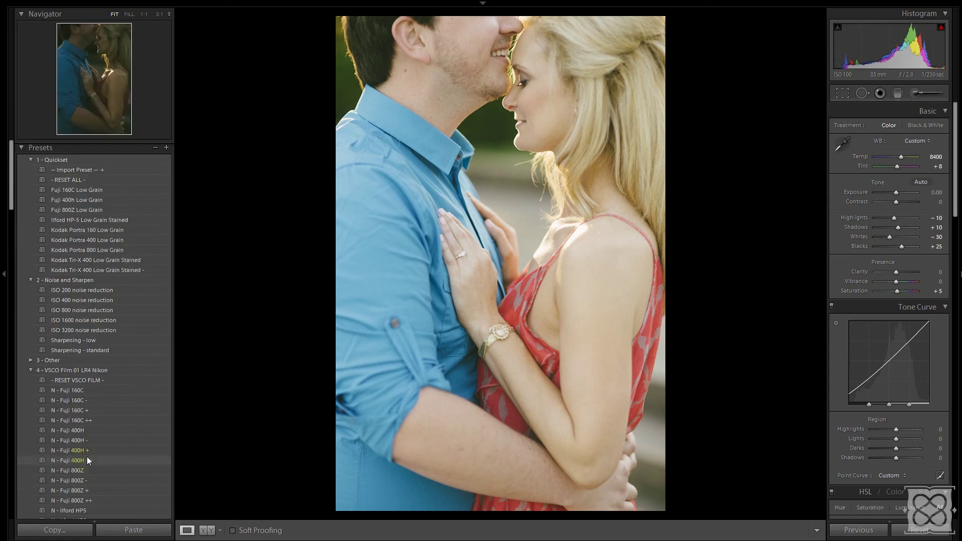
click(75, 180)
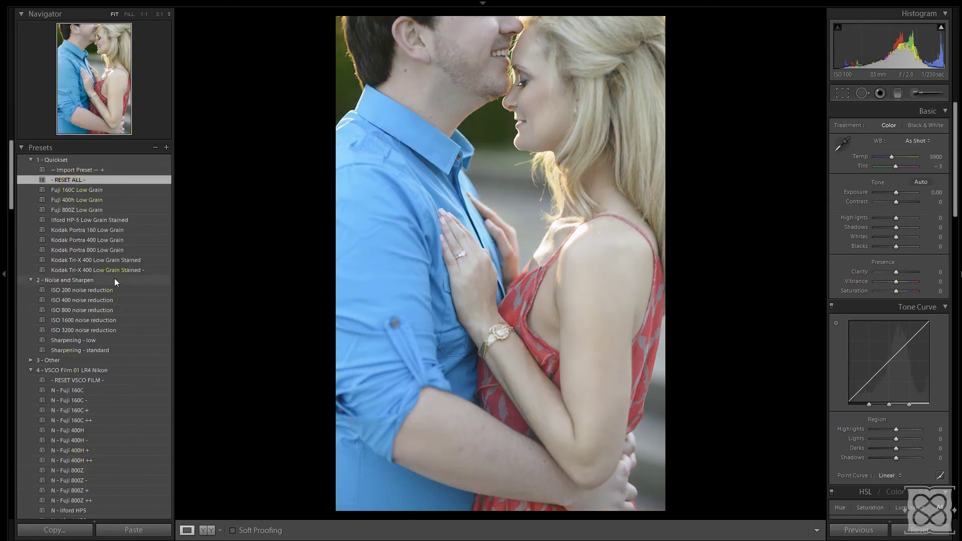
click(933, 157)
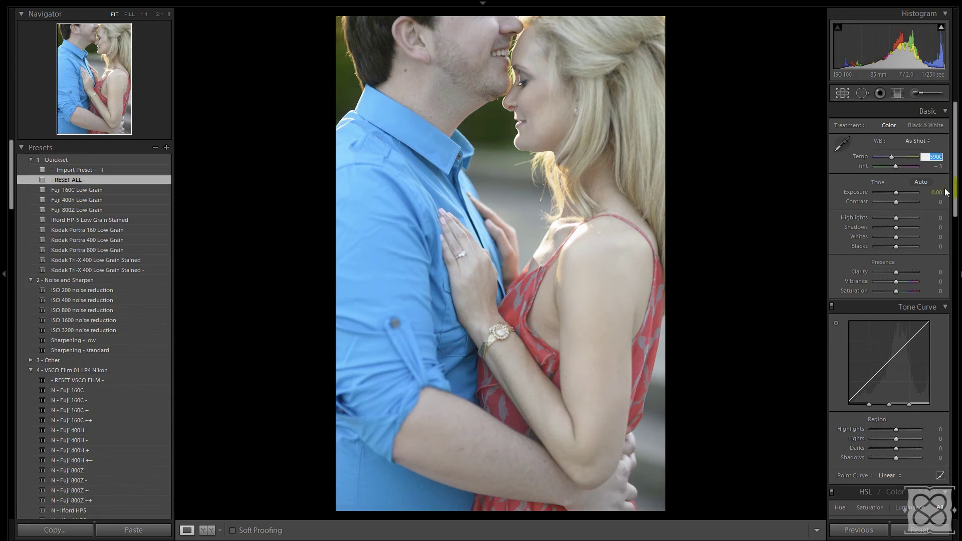
text(8600)
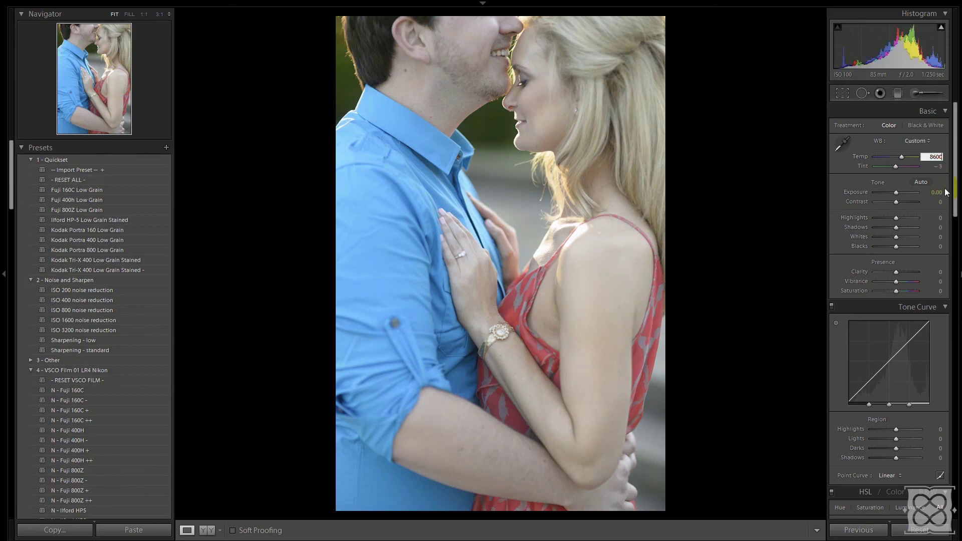
key(Tab)
text(8)
key(Return)
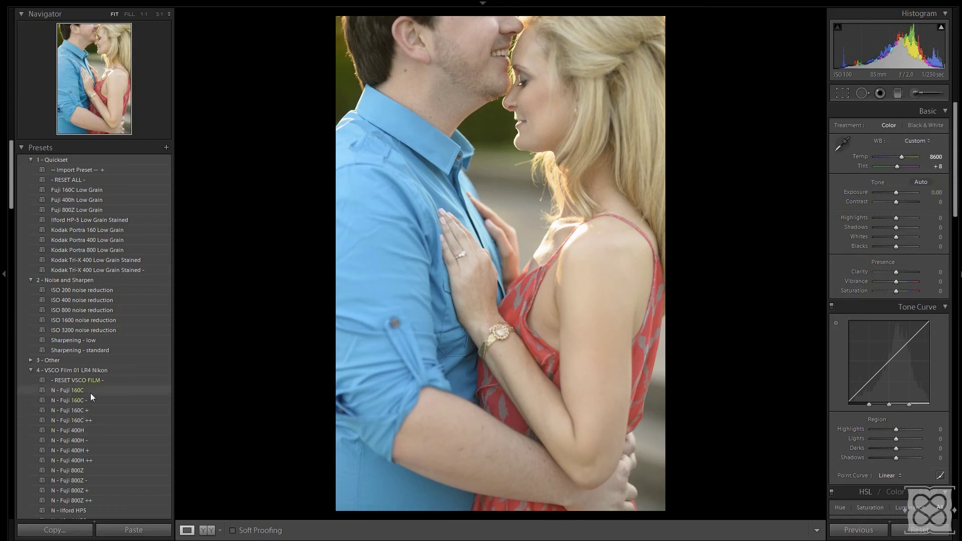
- Apply the user preset "Custom preset - VSCO 400h ++" to the photo
scroll(91, 394, down, 15)
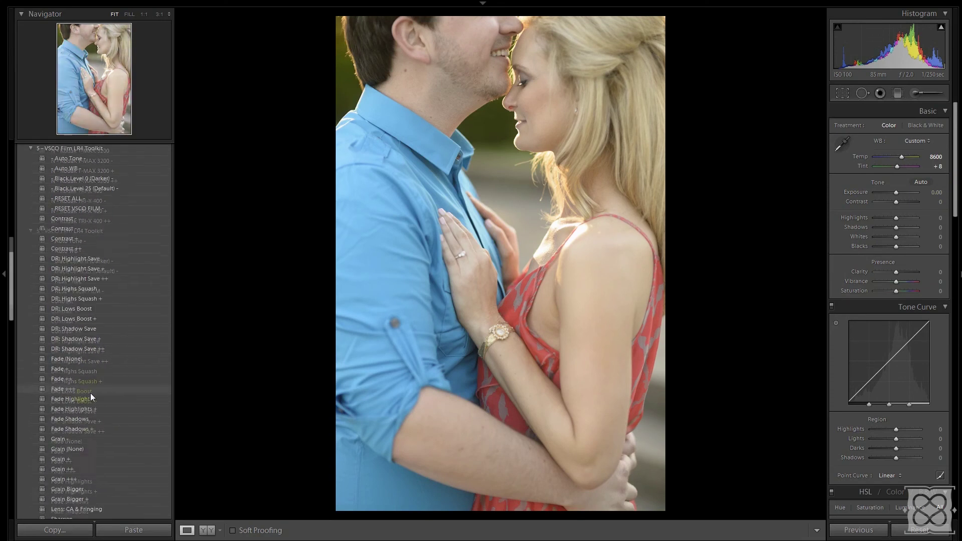
scroll(91, 396, down, 6)
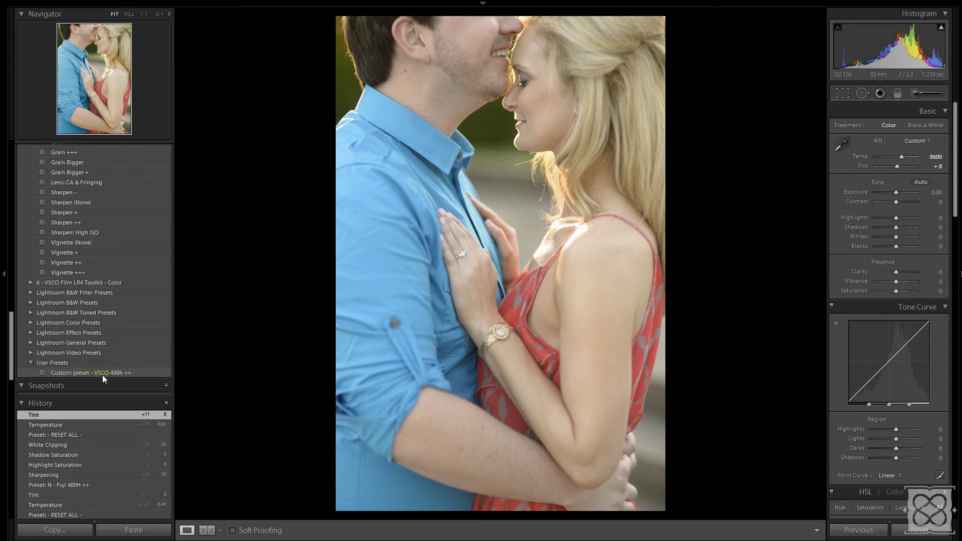
click(102, 375)
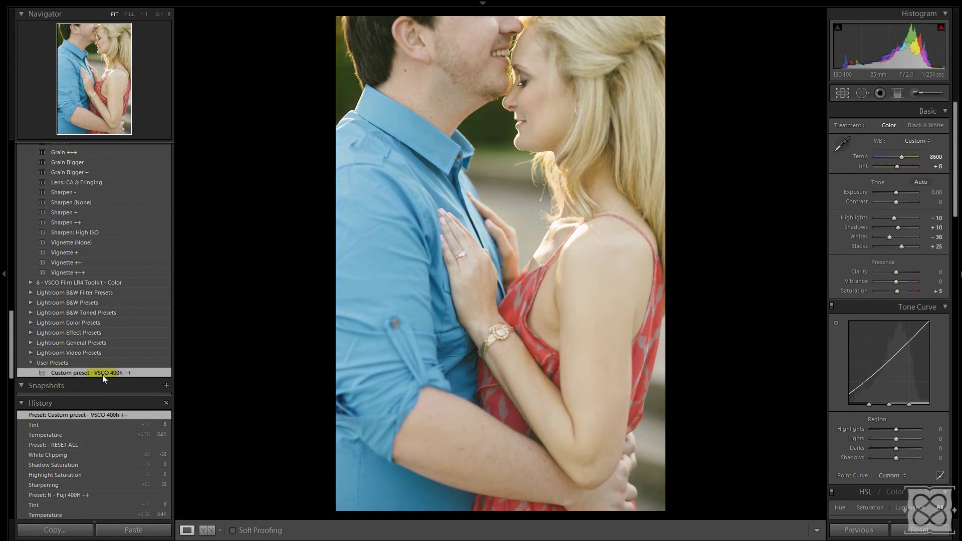